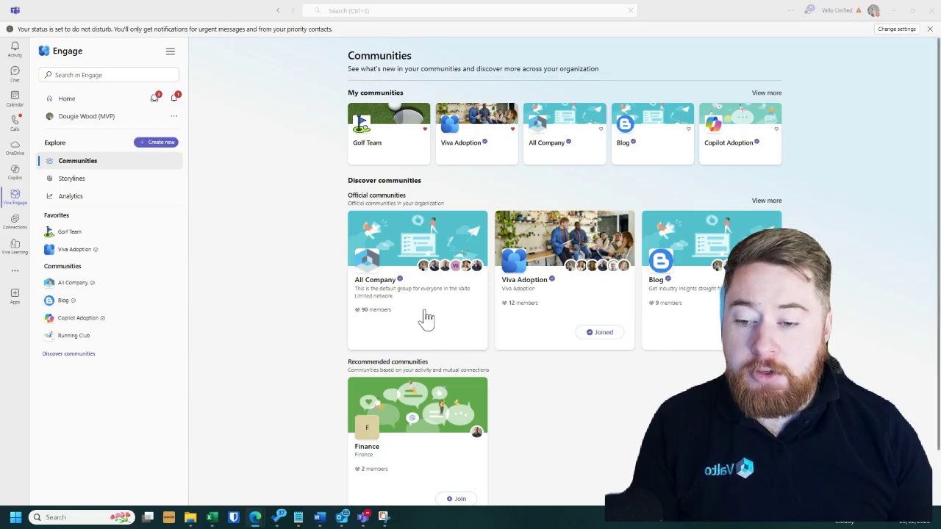
Scroll through the list of communities on the Communities page
mouse_move(404, 279)
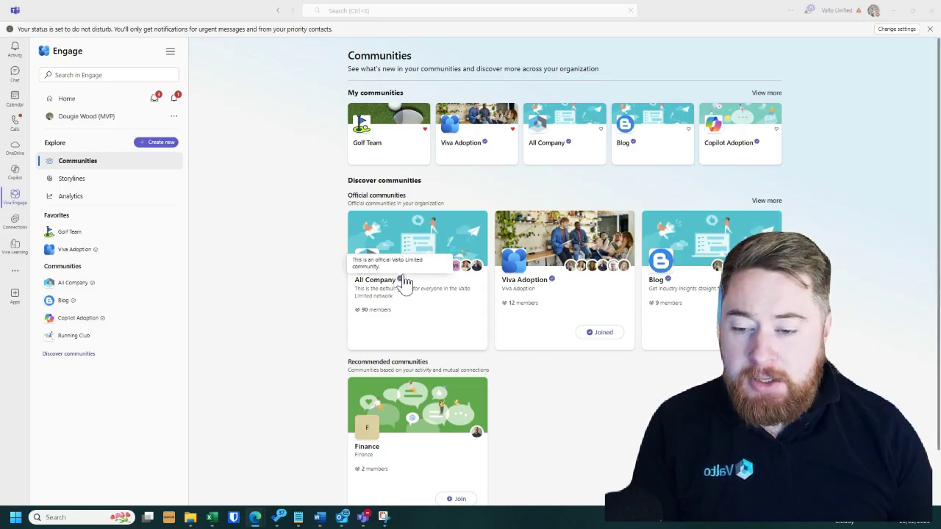
mouse_move(553, 283)
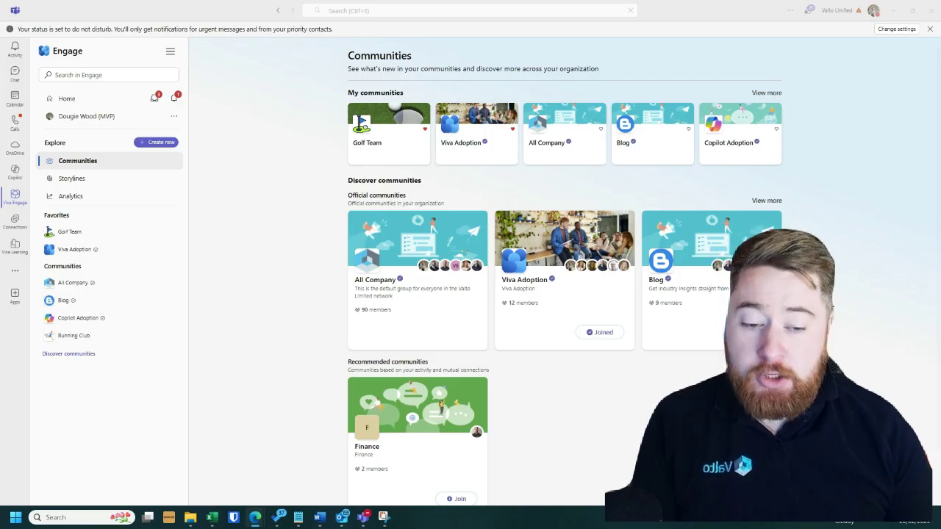
scroll(830, 305, "down", 1)
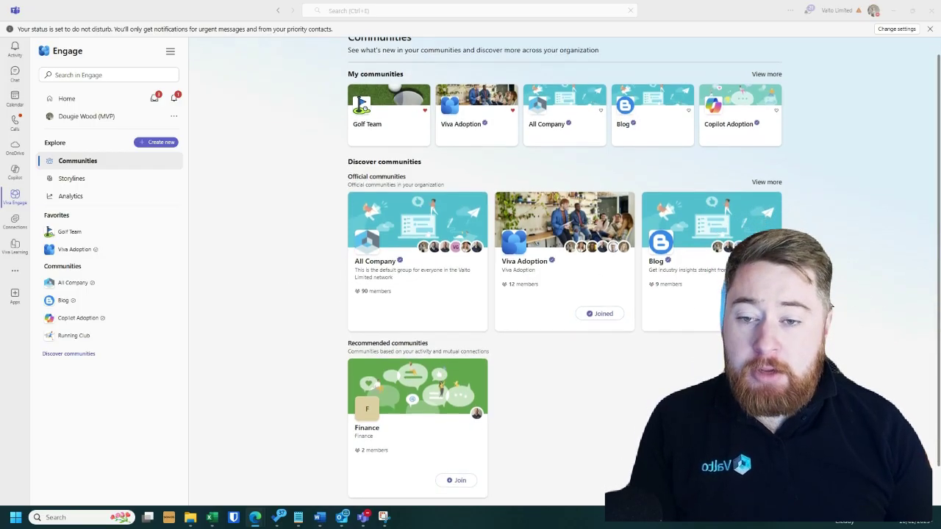
scroll(829, 305, "down", 1)
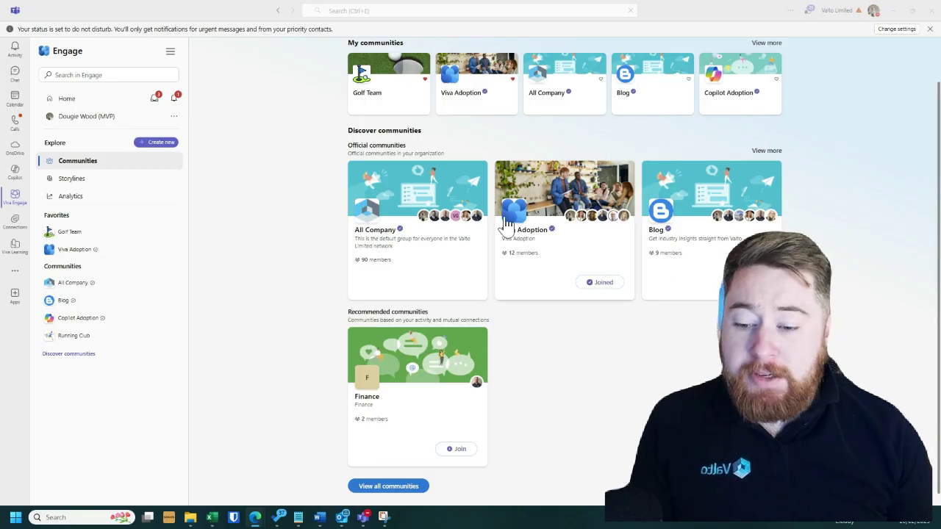
scroll(318, 229, "up", 2)
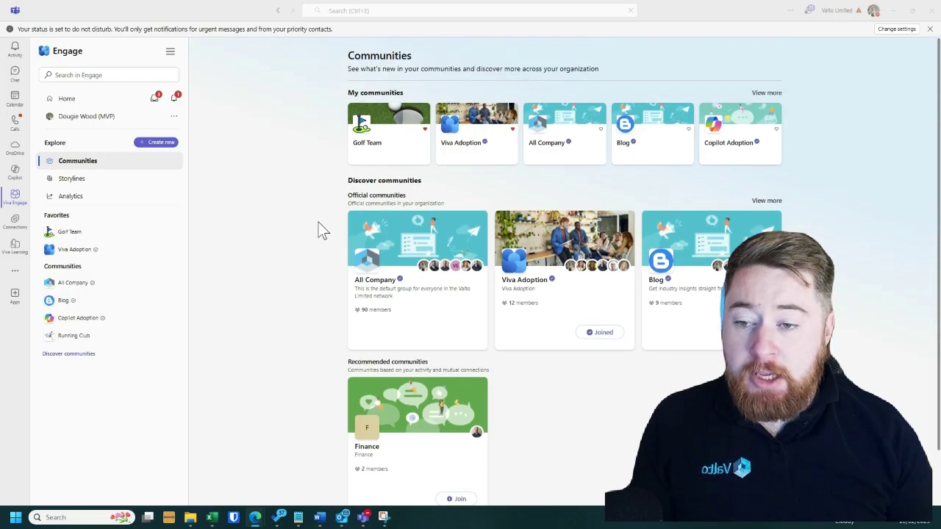
Open Golf Team, pick Question in the post bar, and scroll through its feed
left_click(376, 147)
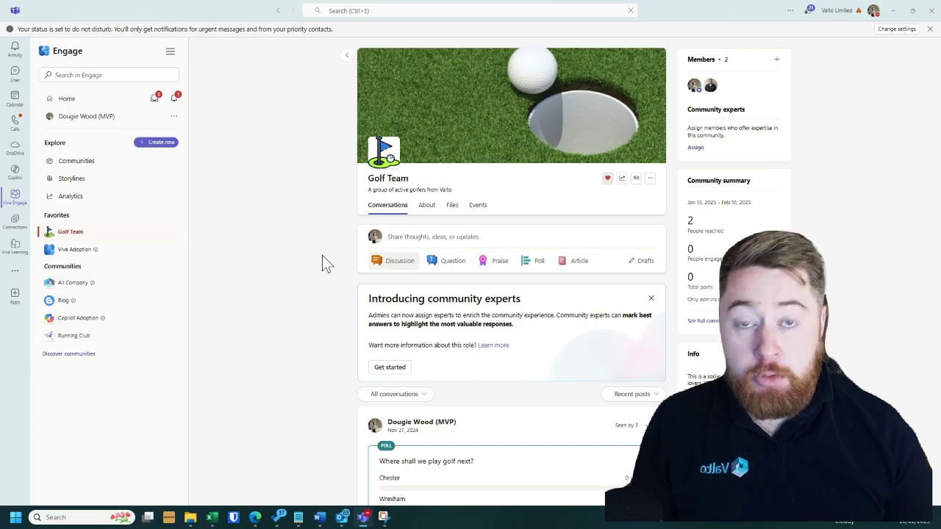
left_click(452, 262)
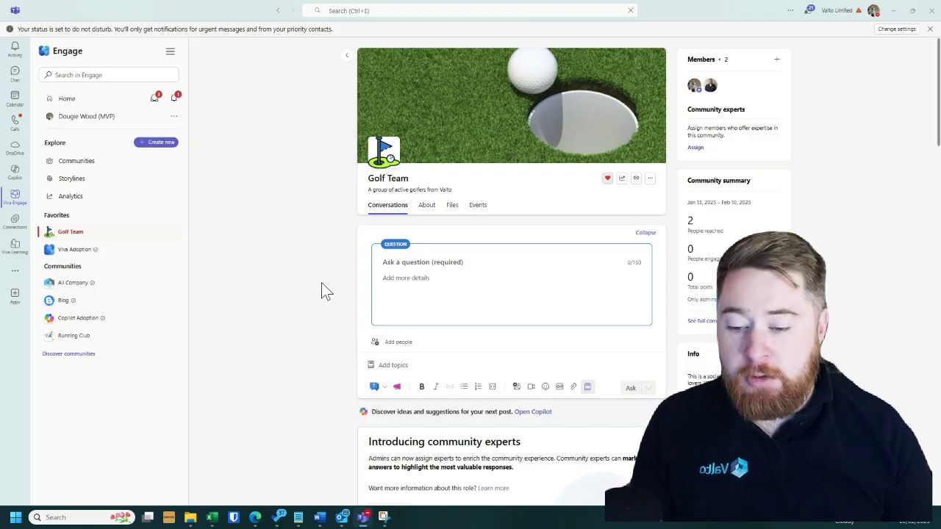
scroll(321, 282, "down", 2)
scroll(321, 283, "down", 10)
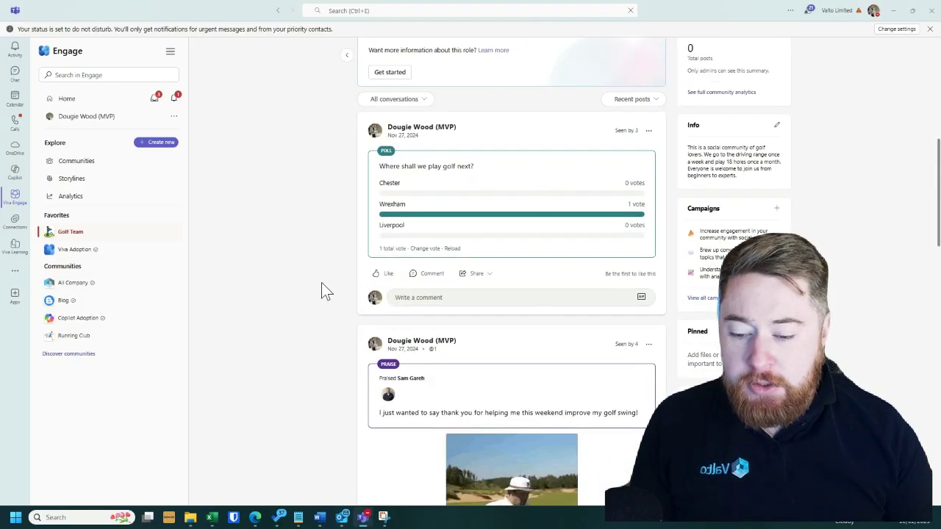
scroll(321, 283, "down", 4)
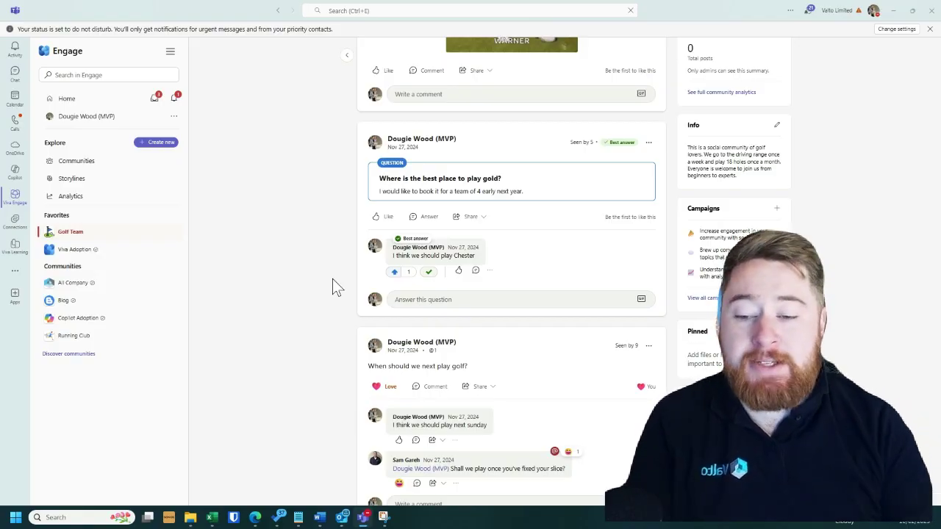
scroll(332, 279, "up", 10)
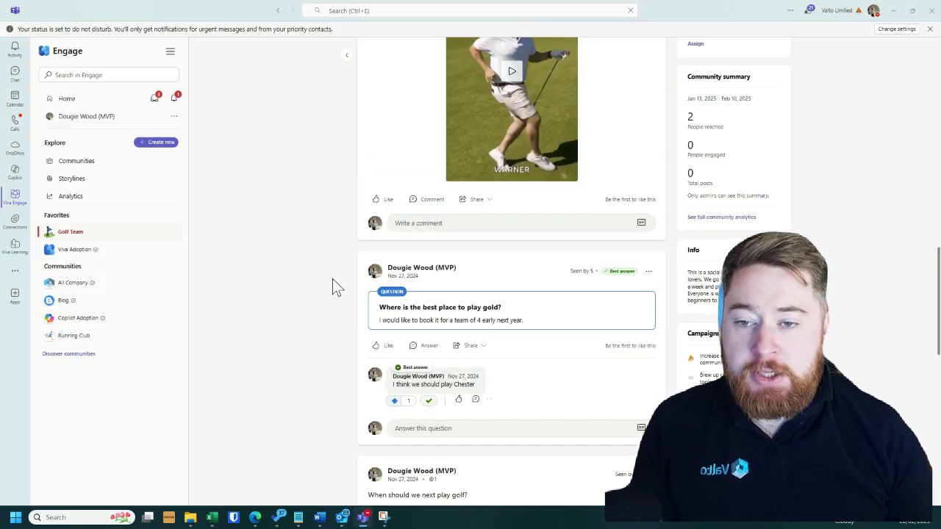
scroll(332, 279, "up", 4)
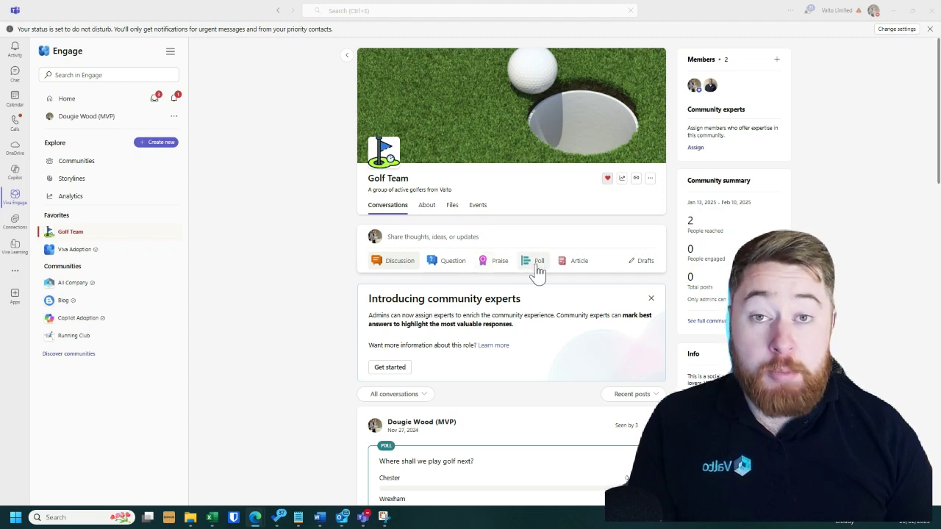
scroll(283, 260, "down", 2)
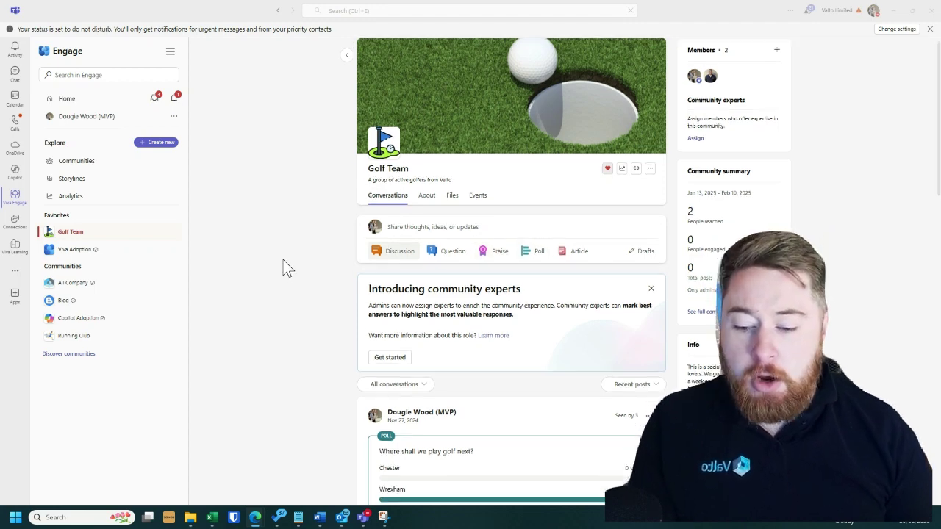
scroll(283, 260, "down", 1)
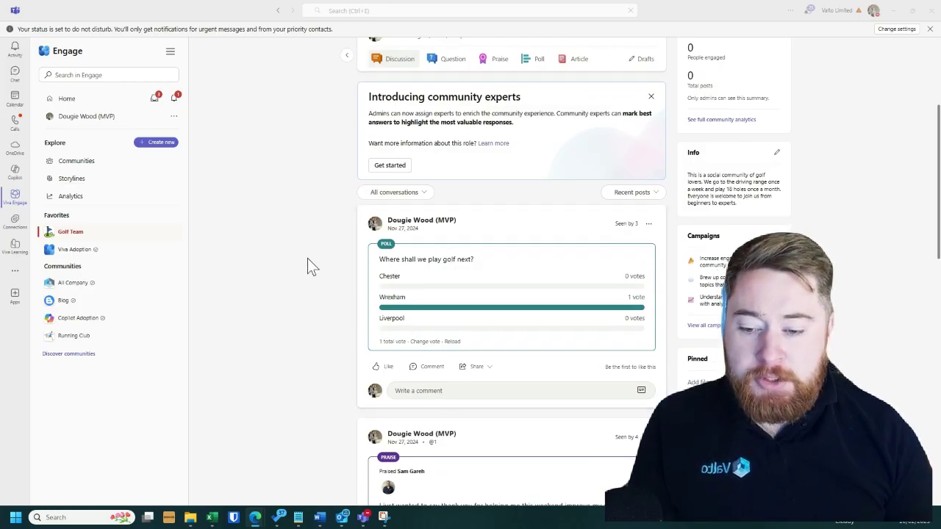
scroll(308, 259, "up", 1)
scroll(307, 258, "up", 3)
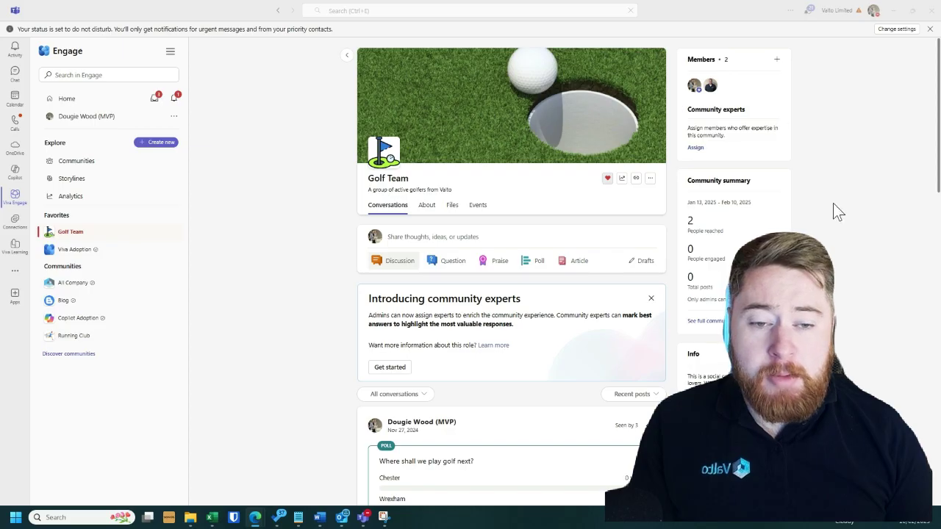
scroll(835, 206, "down", 1)
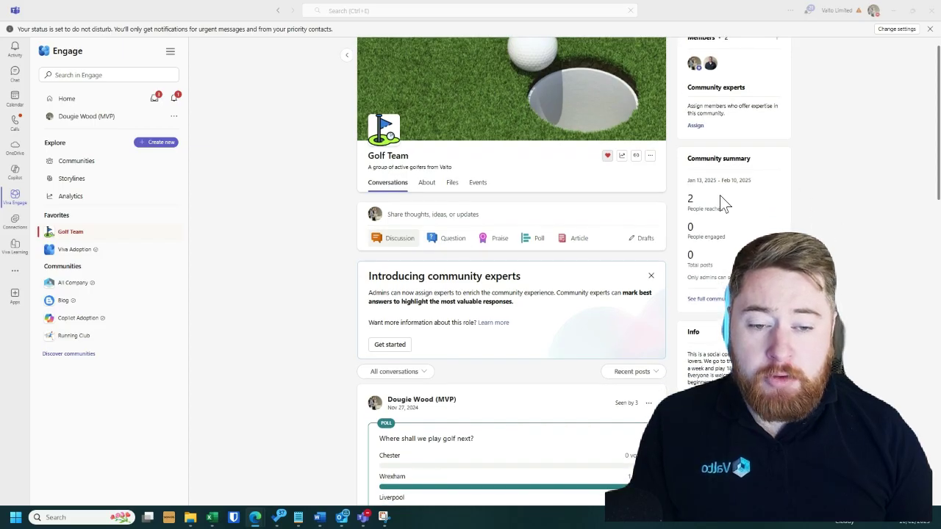
scroll(853, 275, "down", 1)
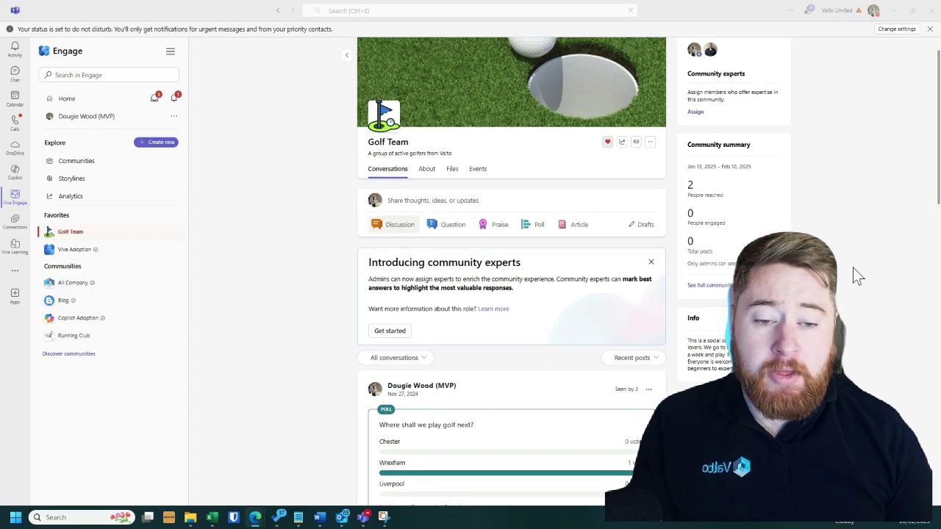
scroll(859, 276, "down", 5)
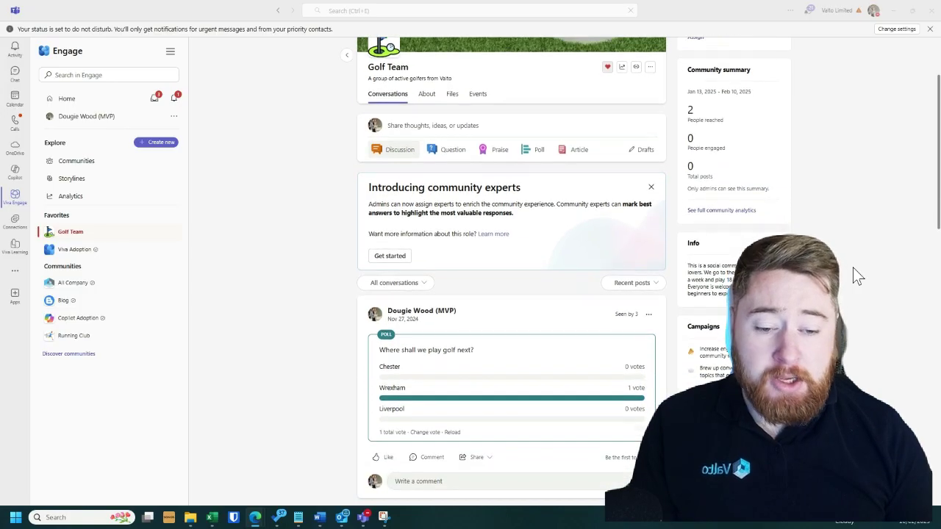
scroll(853, 276, "down", 5)
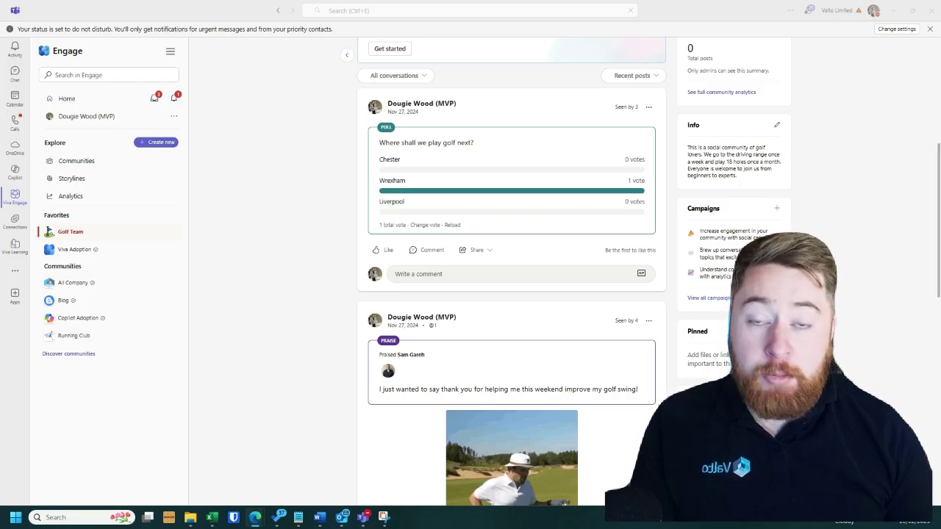
scroll(512, 272, "up", 5)
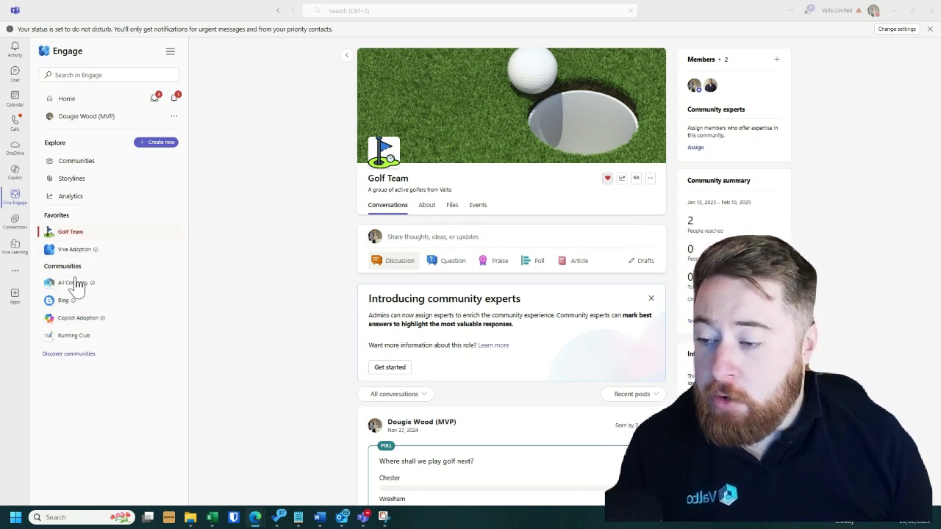
Return via Discover communities and scroll the Communities page, with Golf Team now favorited
left_click(74, 354)
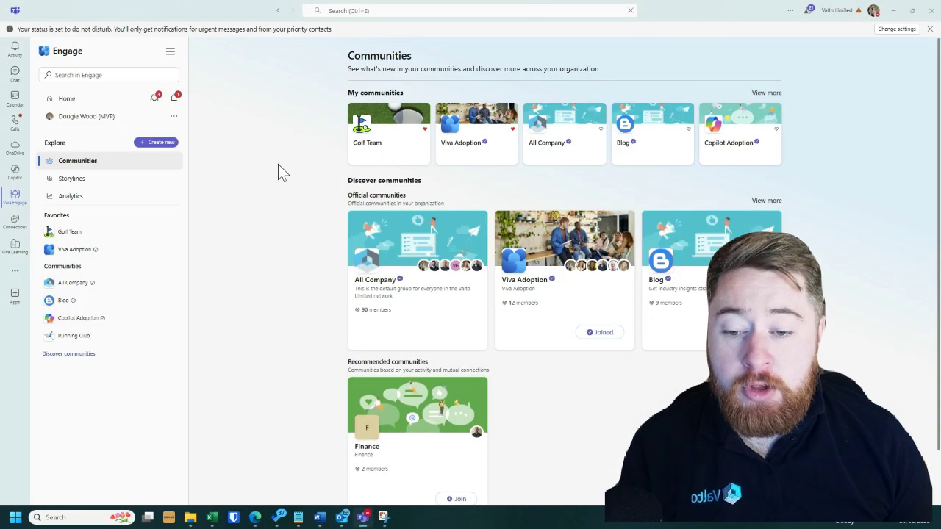
scroll(278, 164, "down", 1)
scroll(278, 173, "up", 1)
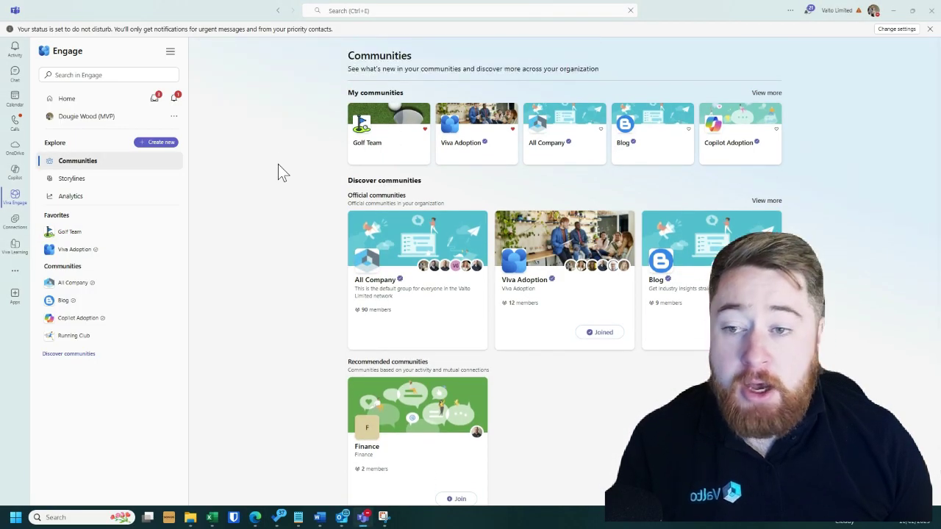
scroll(278, 164, "down", 1)
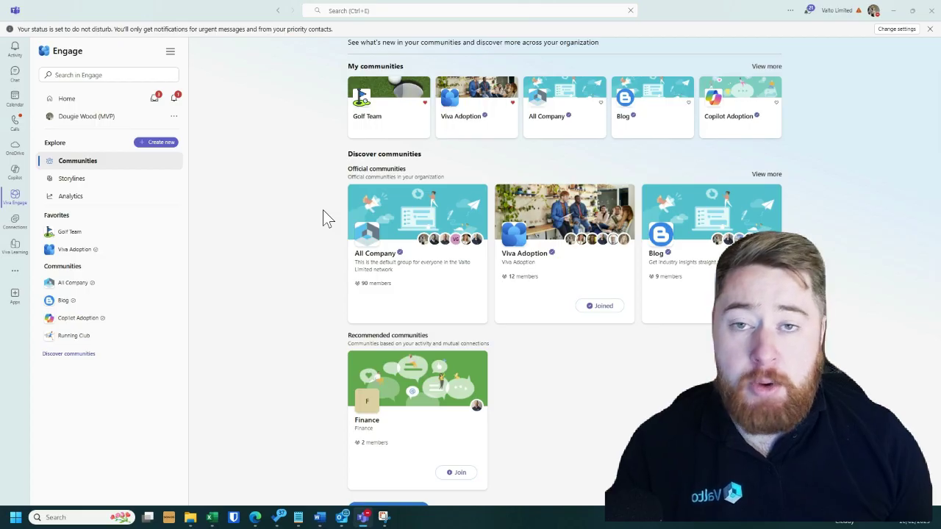
scroll(323, 211, "down", 1)
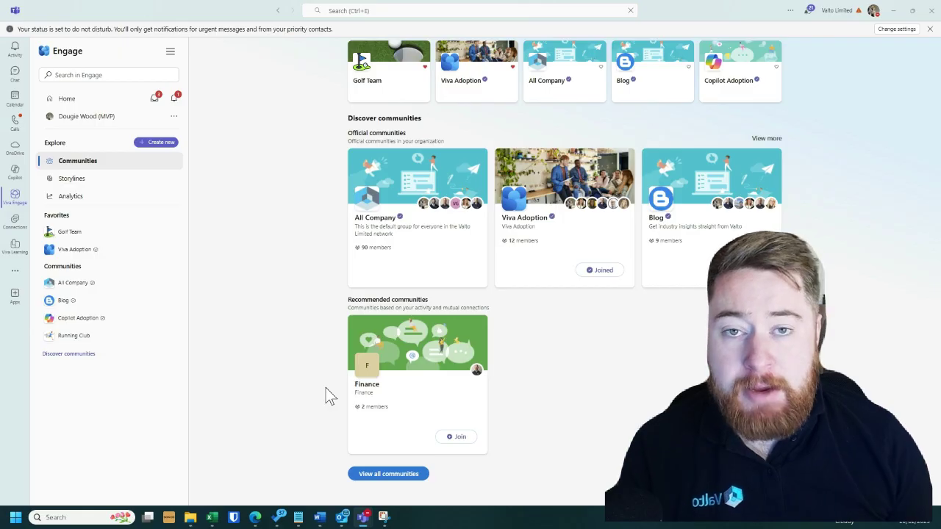
scroll(330, 397, "up", 2)
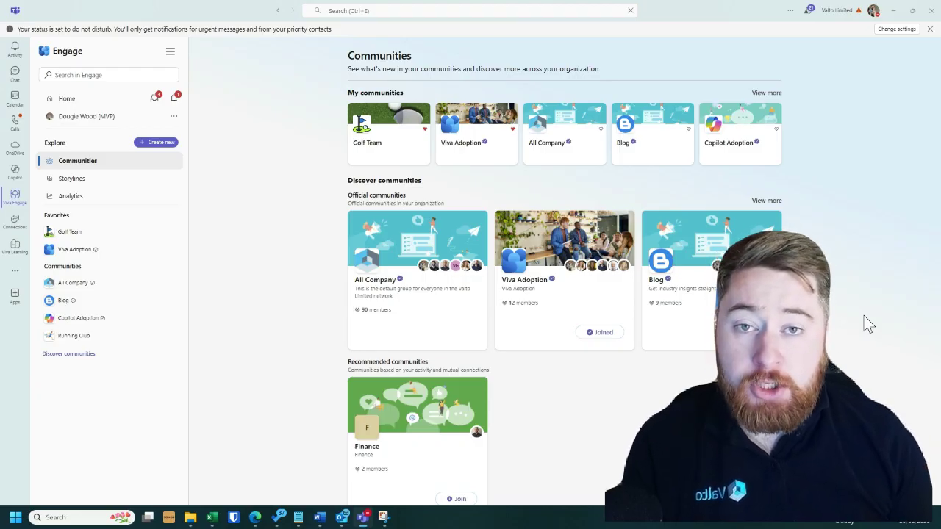
Scroll the Communities page, then switch over to the Entra admin center roles page
scroll(864, 316, "down", 2)
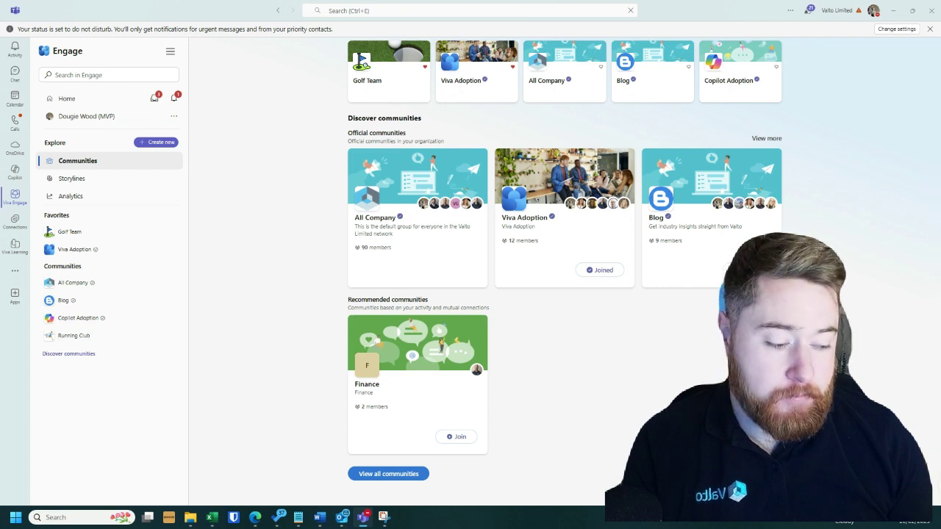
key("alt+Tab")
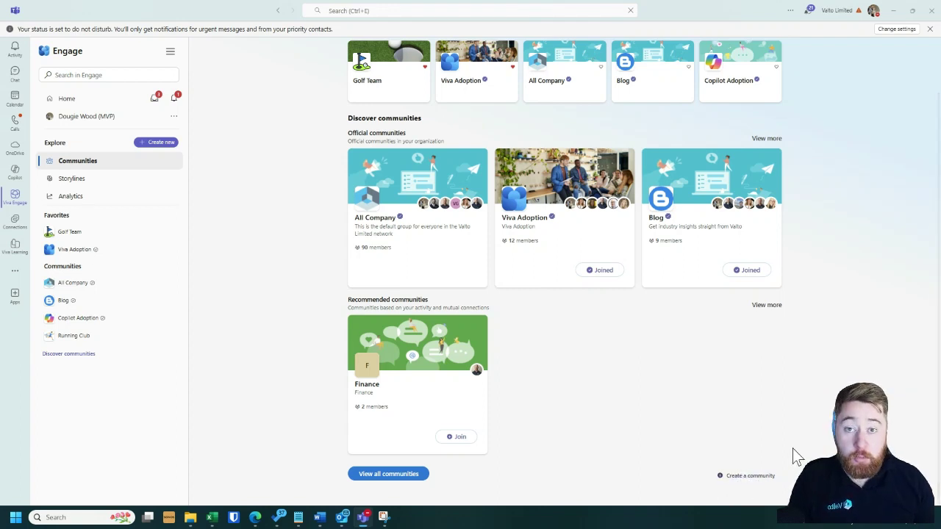
Start creating a new community and name it '5-a-side Football'
left_click(748, 474)
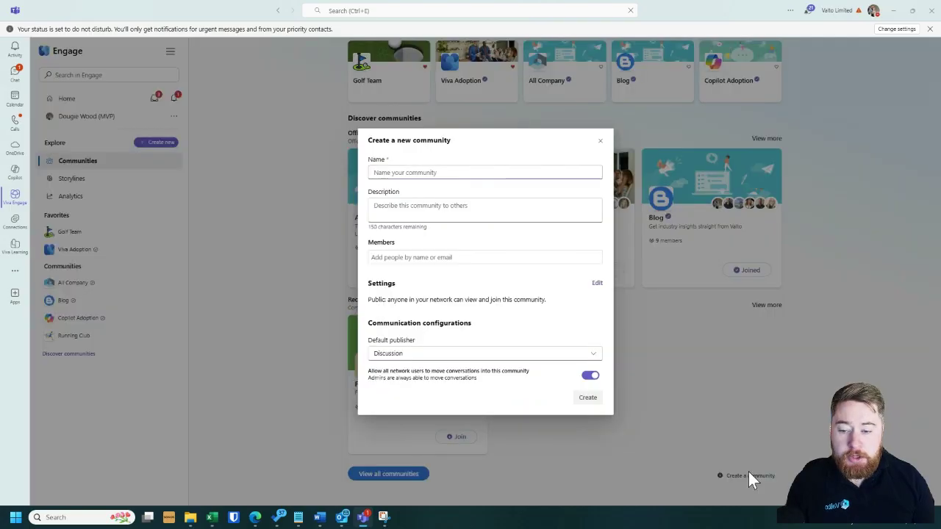
left_click(462, 172)
type("S")
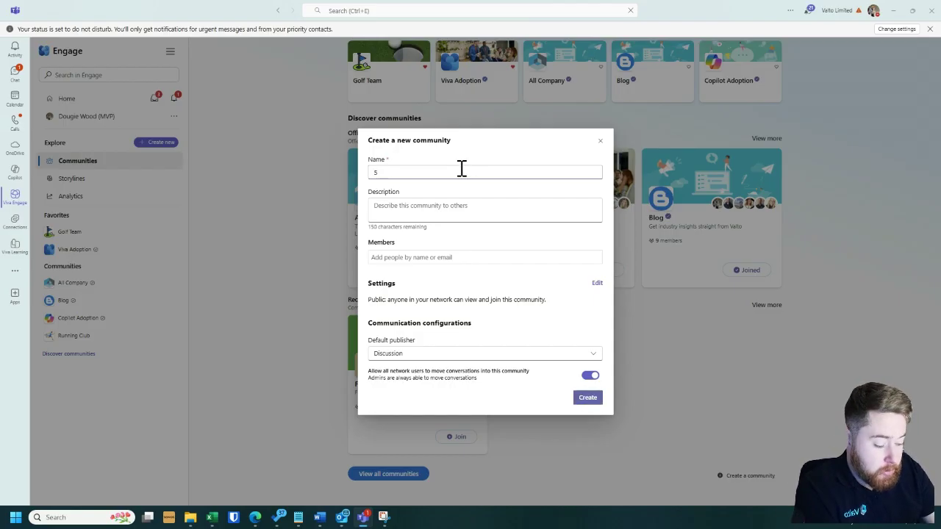
type("-a-side Football")
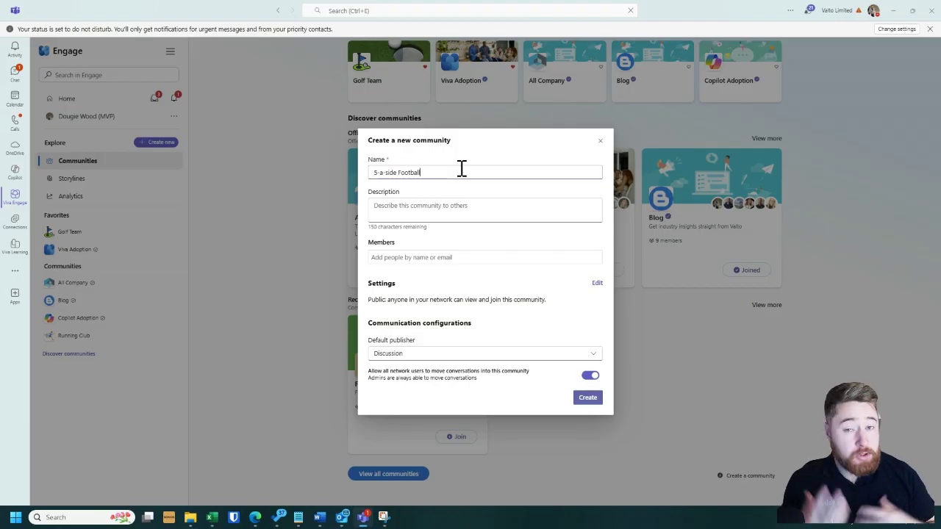
Enter the description 'A community for the Valto football team to discuss when they play.'
left_click(406, 215)
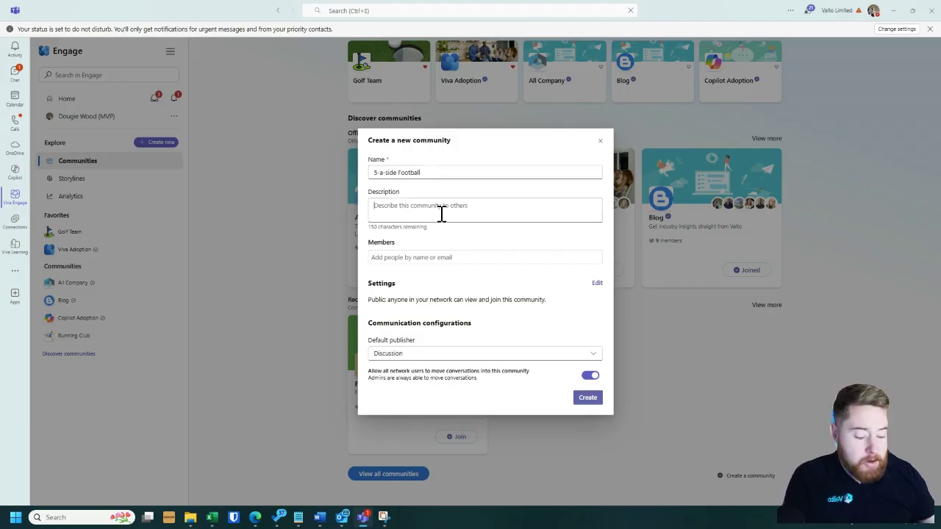
type("A ")
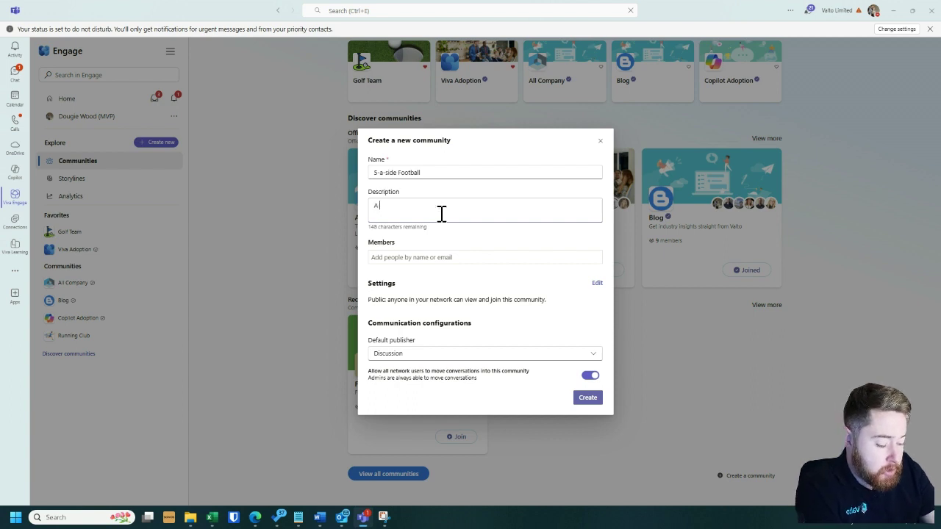
type("community for ")
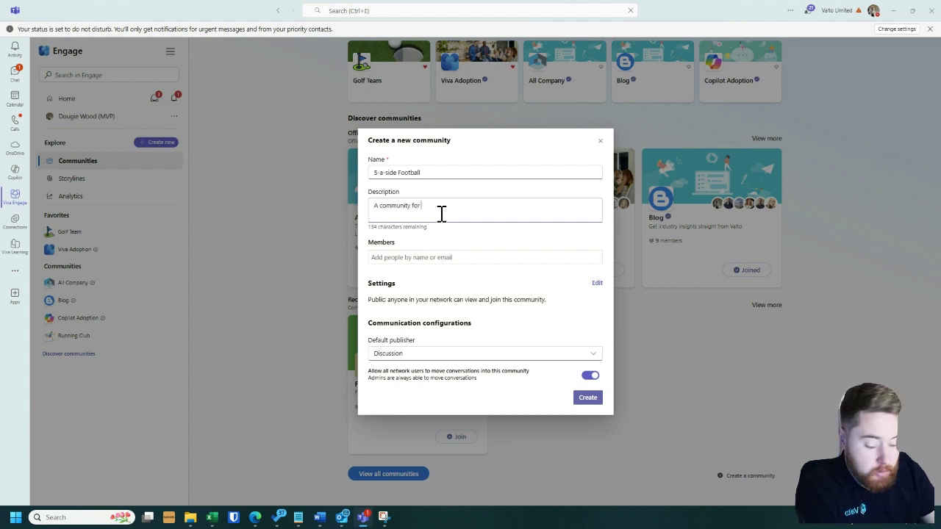
type("the Valto football team to discuss when ")
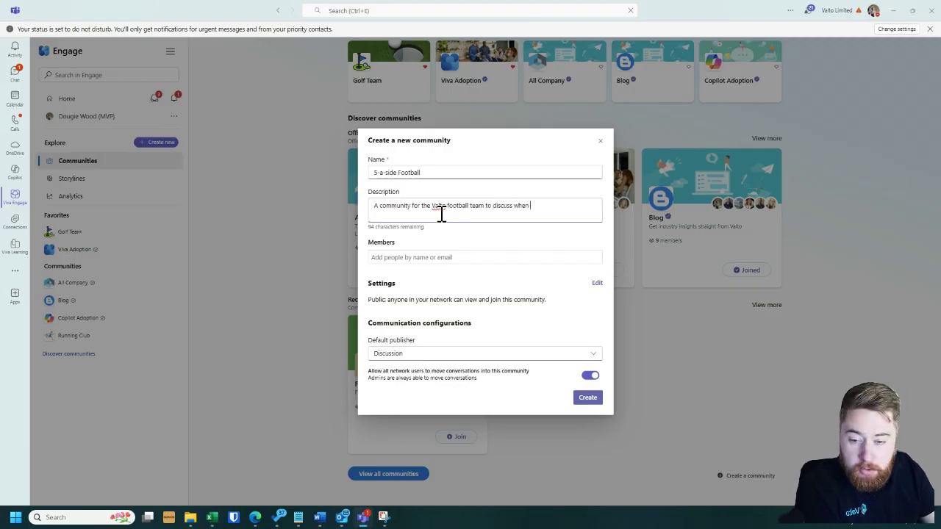
type("they play .")
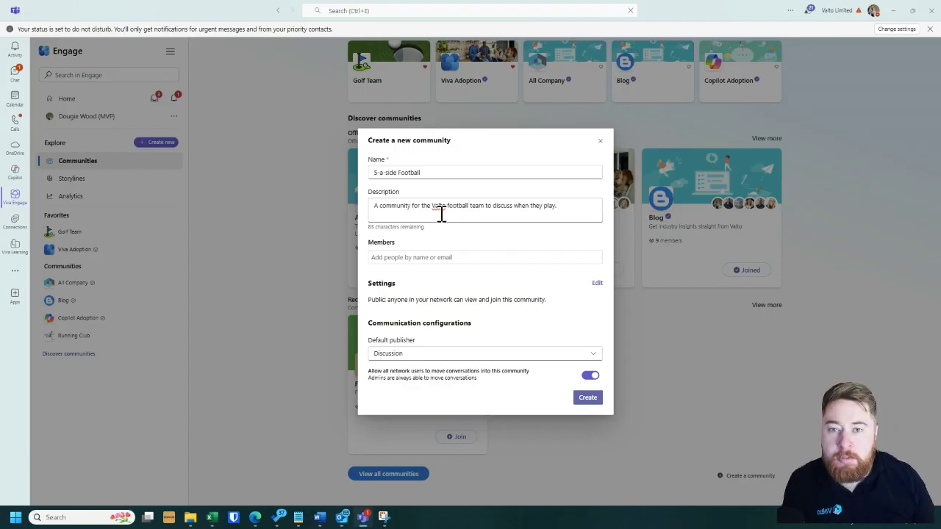
left_click(408, 259)
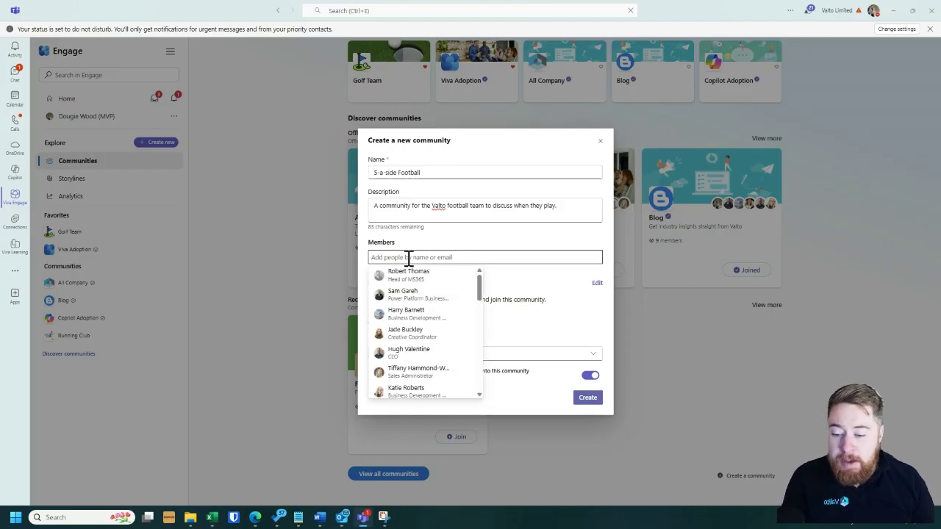
Search for and add three colleagues as members of the new community
left_click(420, 292)
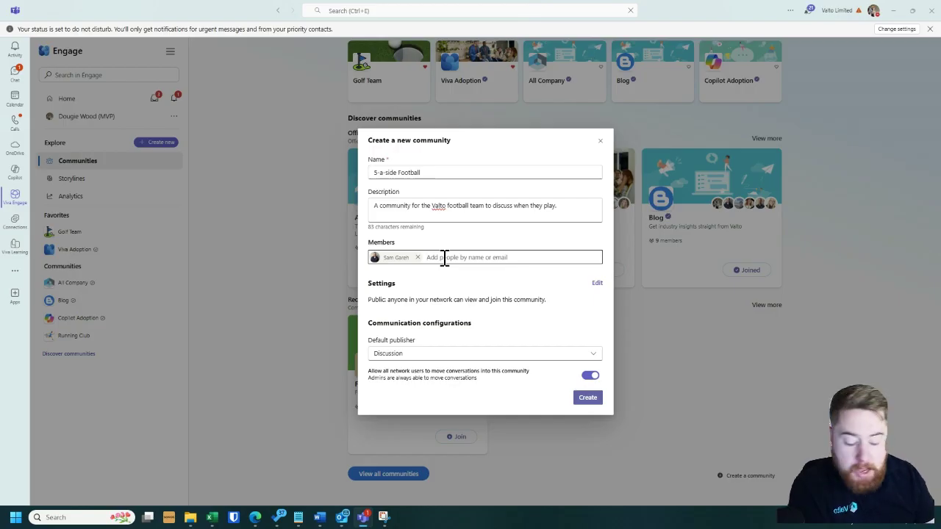
type("hugh")
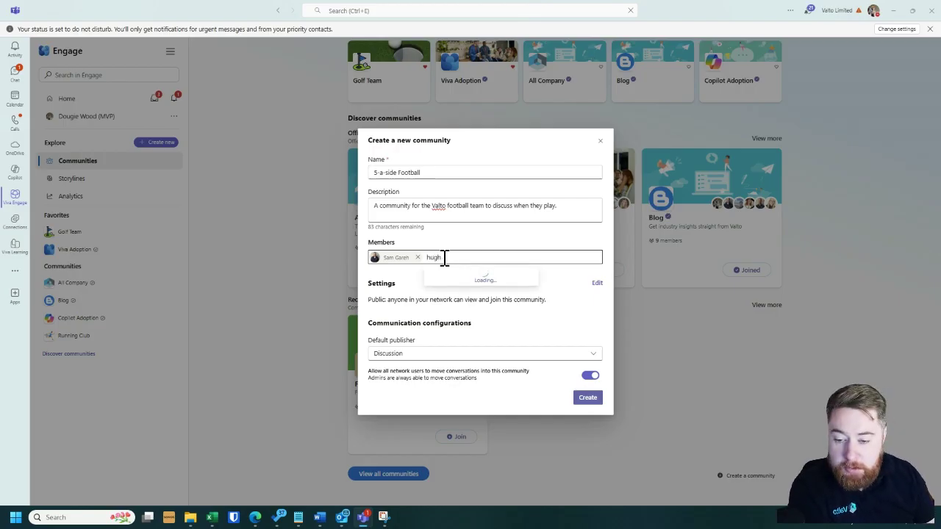
left_click(466, 275)
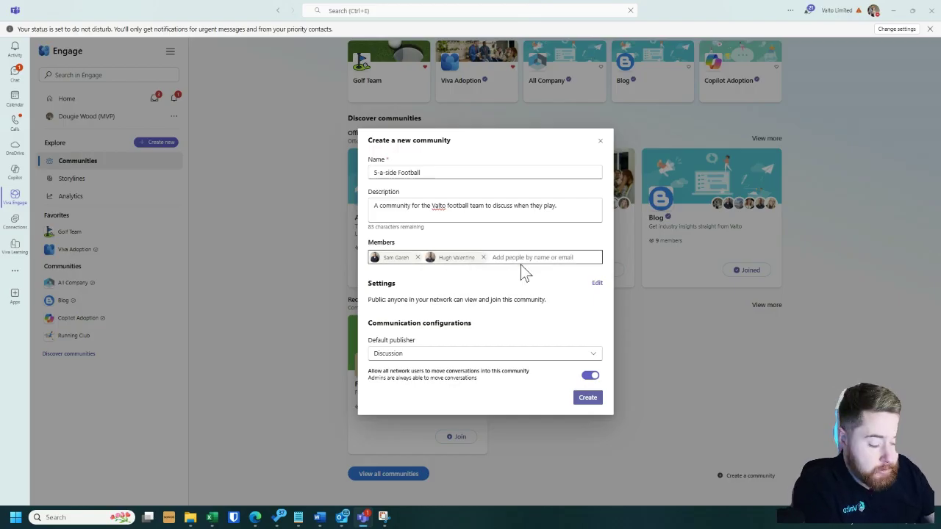
type("harry")
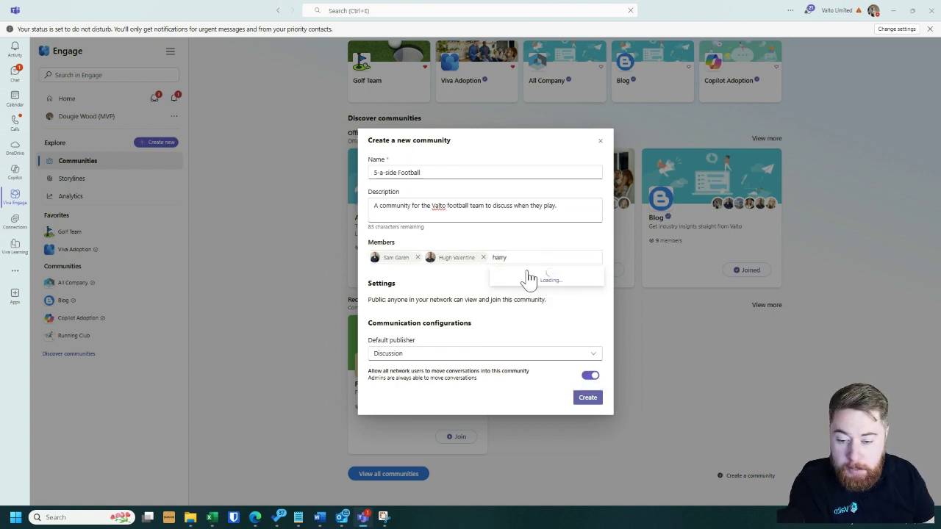
left_click(532, 278)
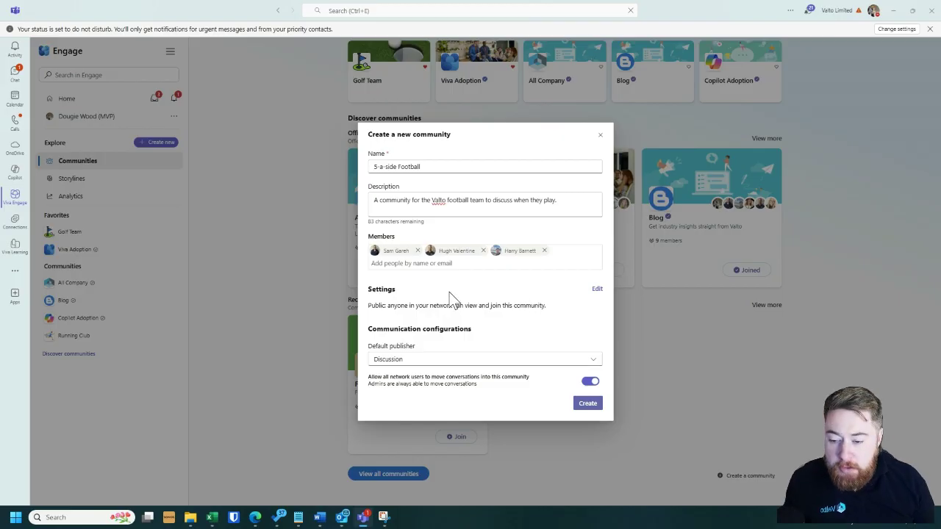
Open the community's privacy settings and check the public/private choices, leaving Public
left_click(598, 289)
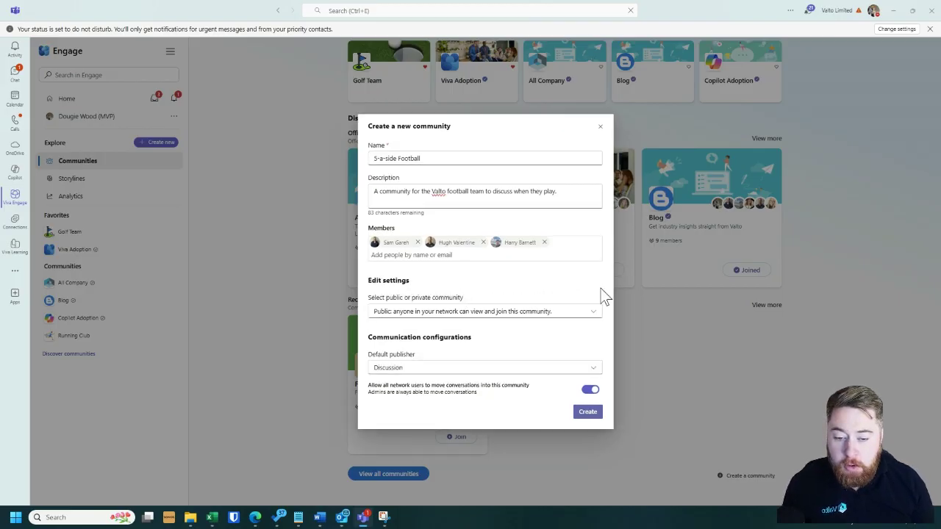
left_click(522, 316)
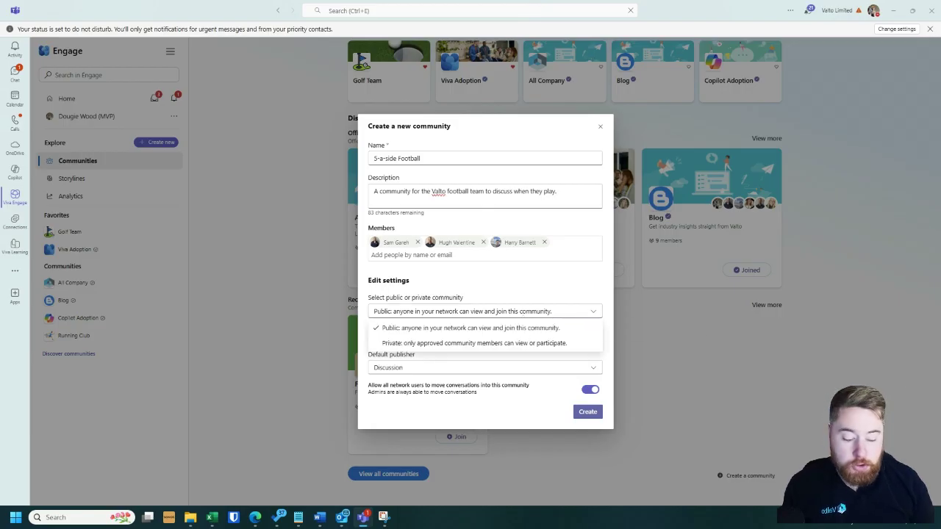
key("Escape")
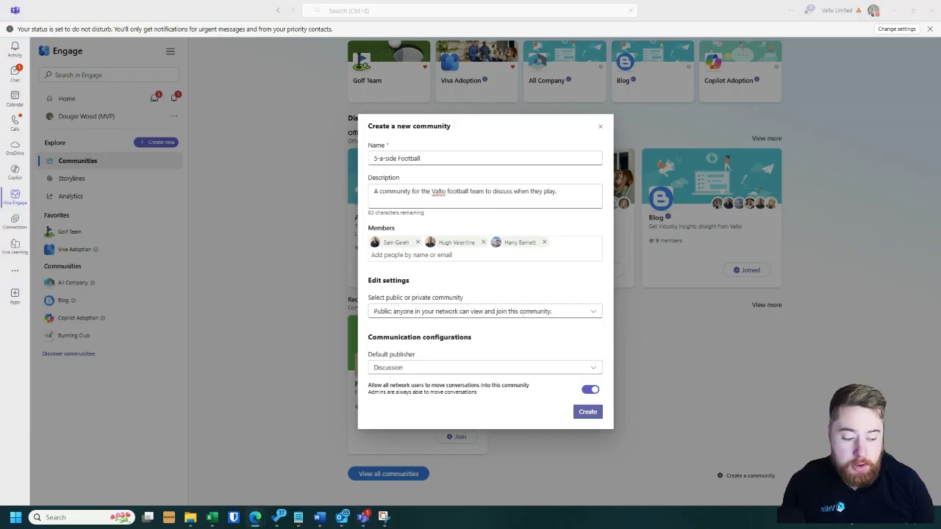
left_click(545, 319)
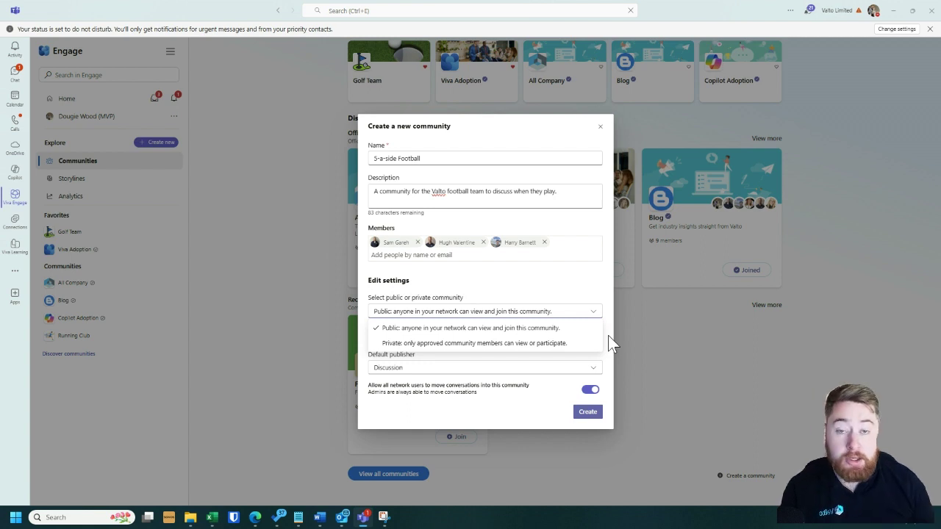
Keep the community Public and set Discussion as the default post type after trying Question
left_click(430, 331)
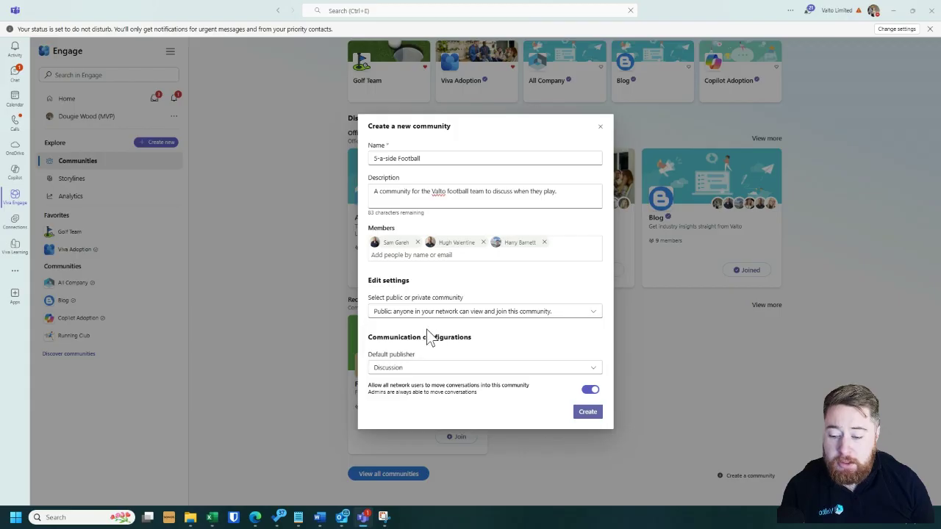
left_click(416, 369)
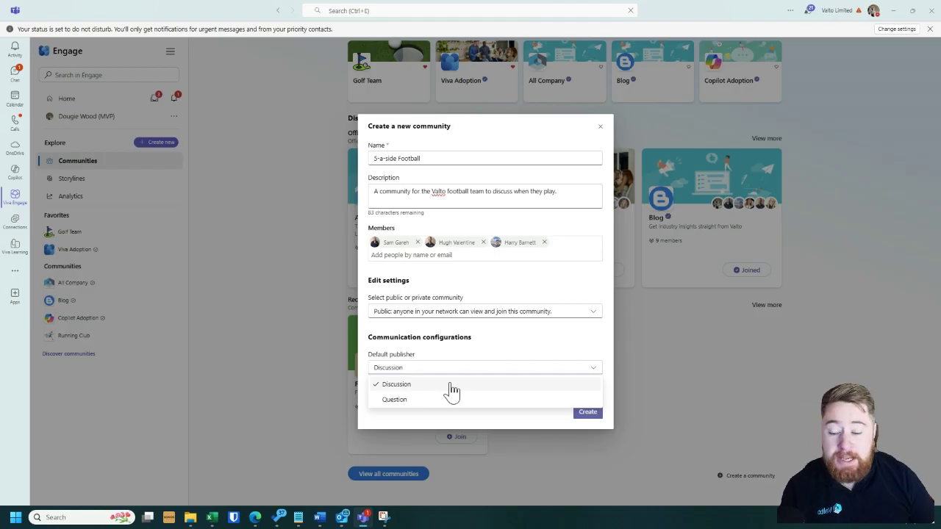
left_click(420, 402)
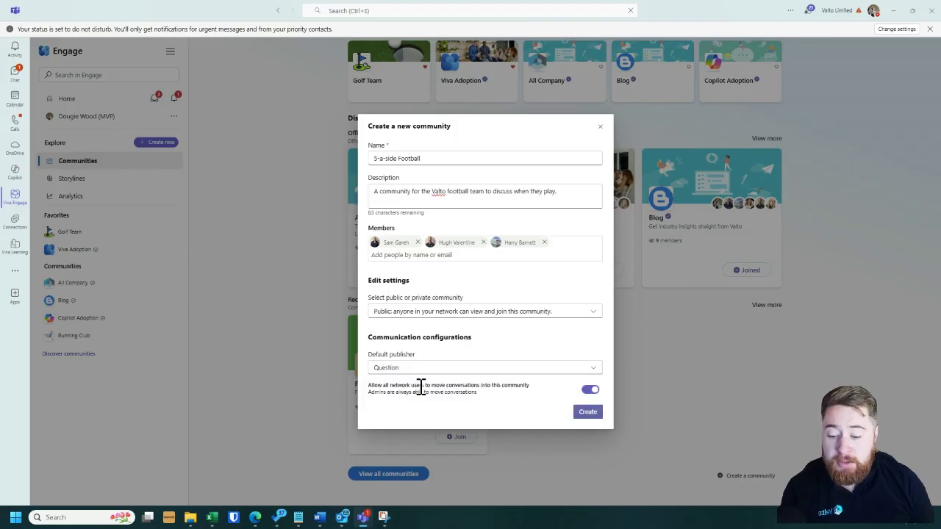
left_click(414, 368)
left_click(414, 385)
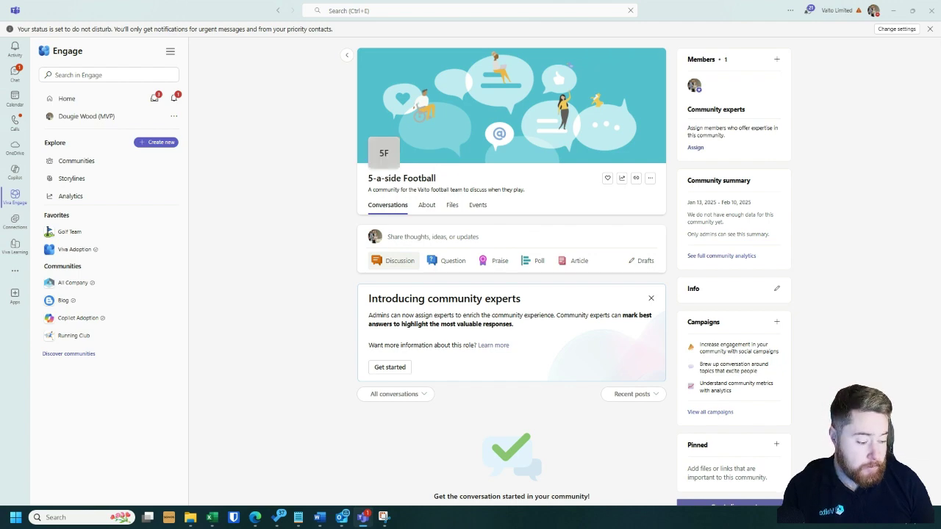
Upload '5 a side.jpg' as the community's cover photo
left_click(628, 60)
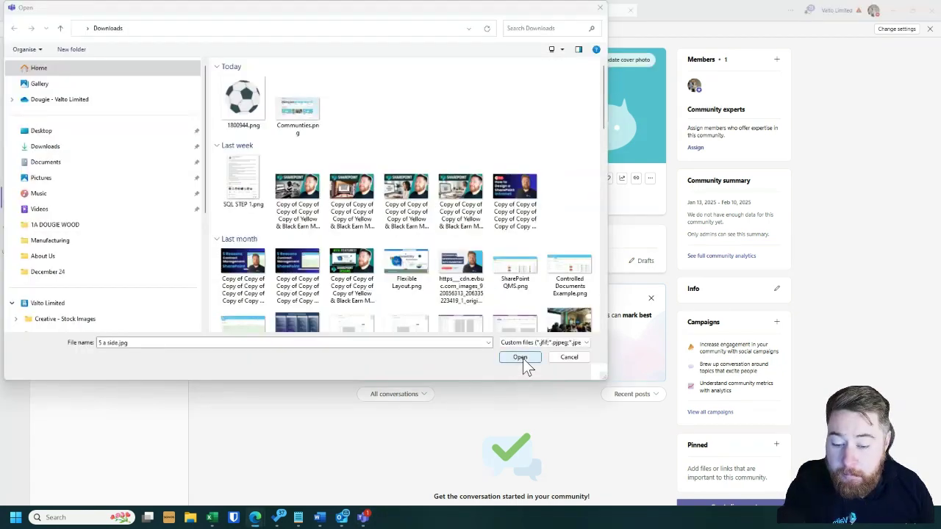
left_click(520, 357)
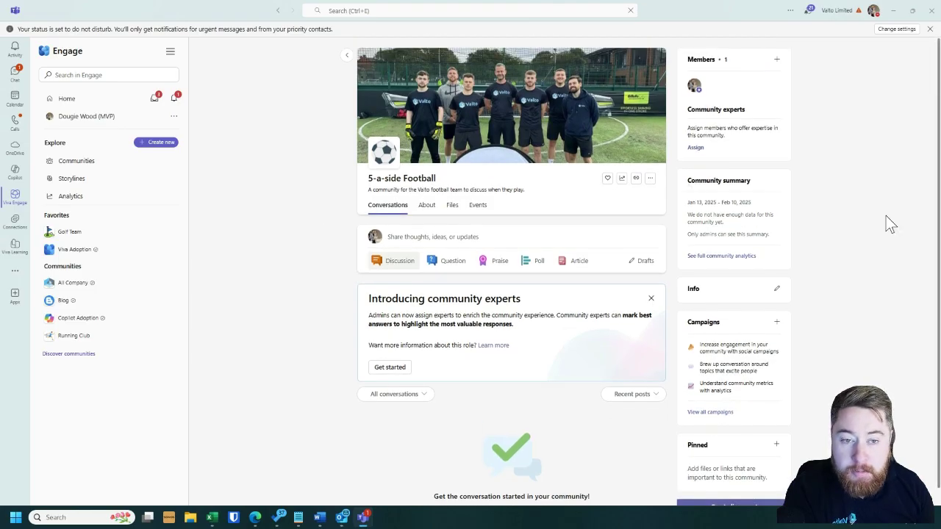
left_click(776, 60)
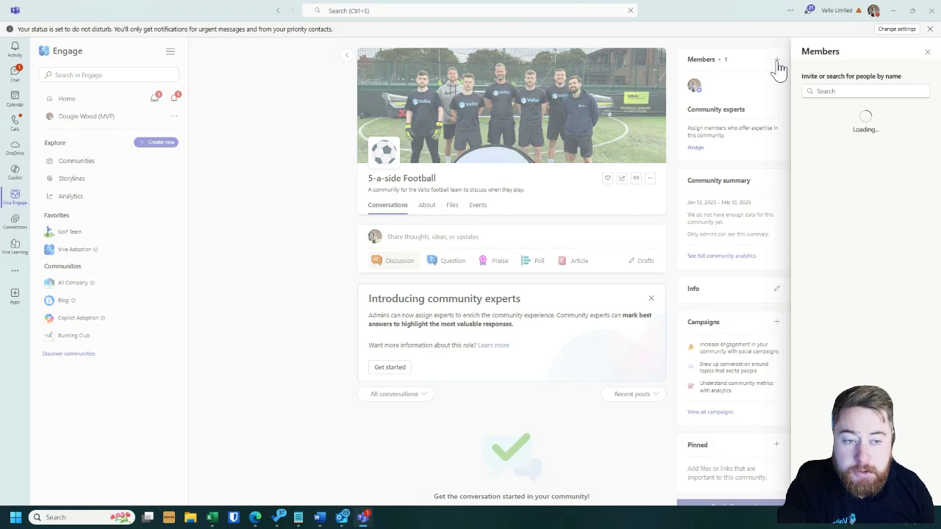
left_click(835, 92)
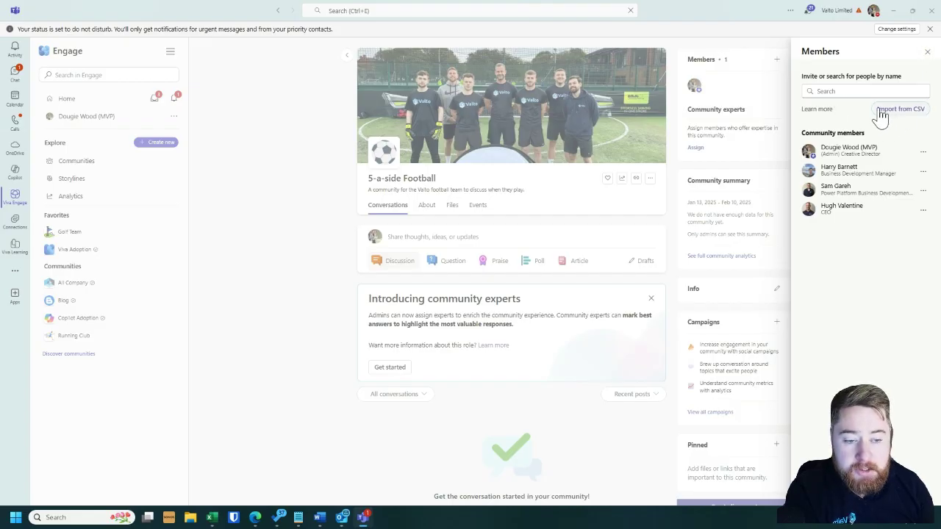
left_click(927, 53)
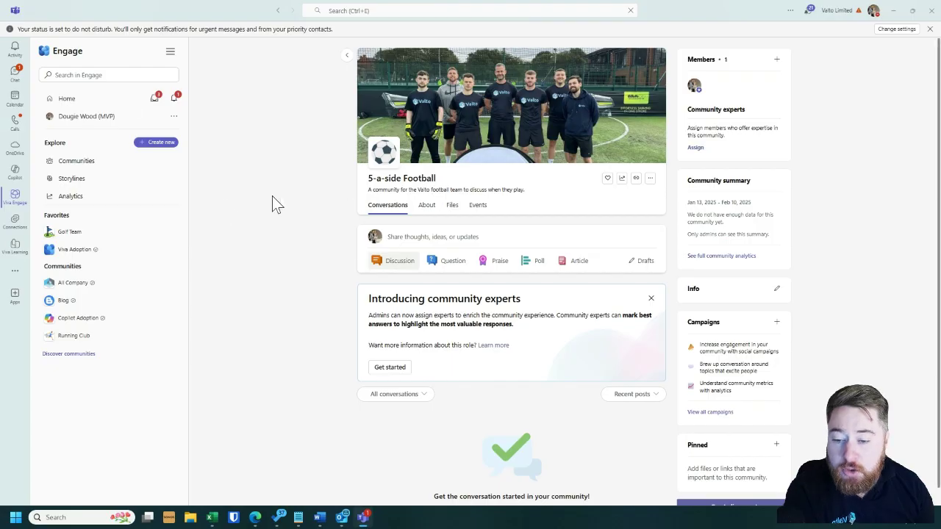
scroll(270, 197, "down", 1)
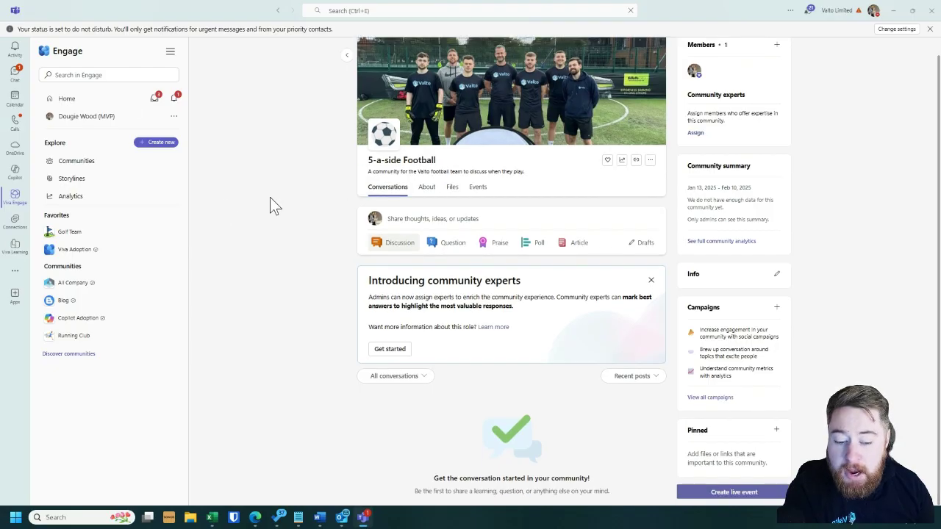